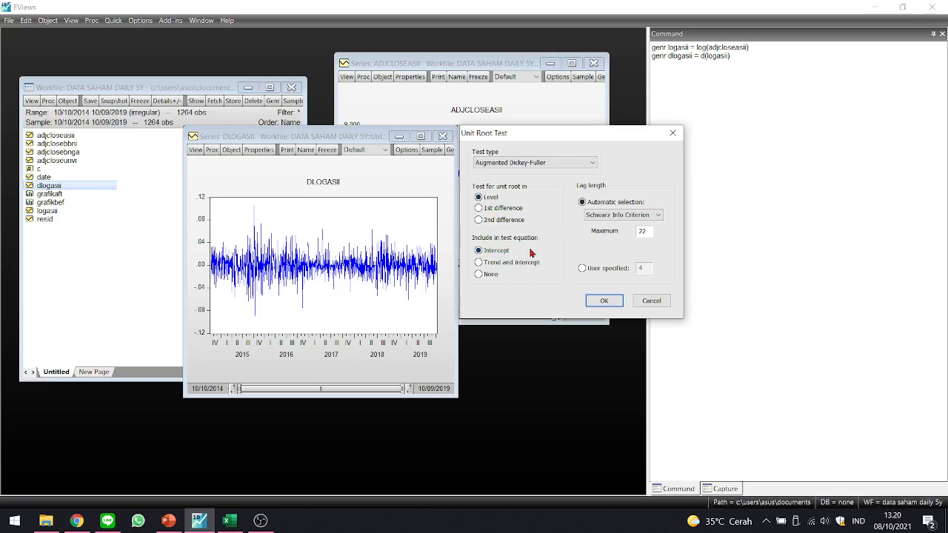
Run the Augmented Dickey-Fuller test on dlogasii in level, with None in the test equation and Schwarz Info Criterion lag selection, maximum 22.
{"action": "left_click", "coordinate": [491, 275]}
{"action": "left_click", "coordinate": [614, 216]}
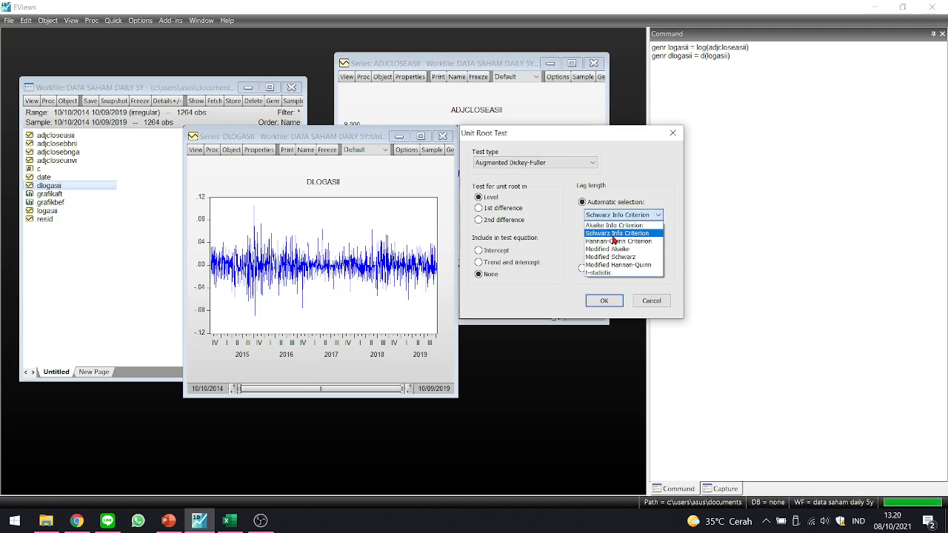
{"action": "left_click", "coordinate": [613, 234]}
{"action": "left_click", "coordinate": [602, 219]}
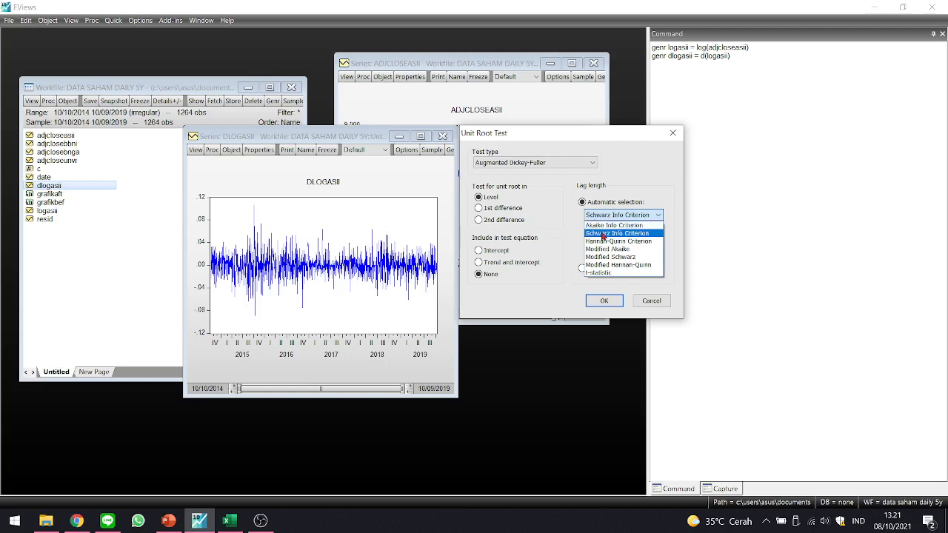
{"action": "left_click", "coordinate": [604, 234]}
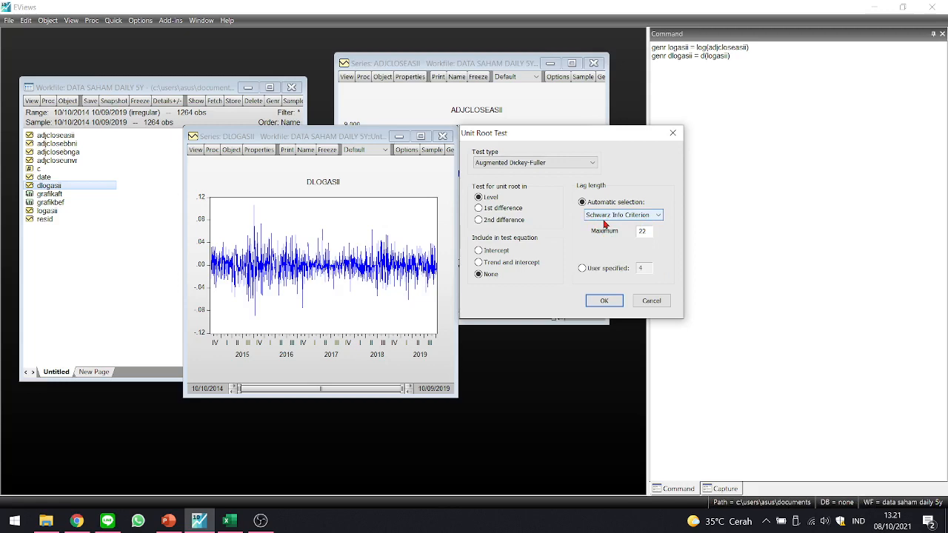
{"action": "left_click", "coordinate": [600, 303]}
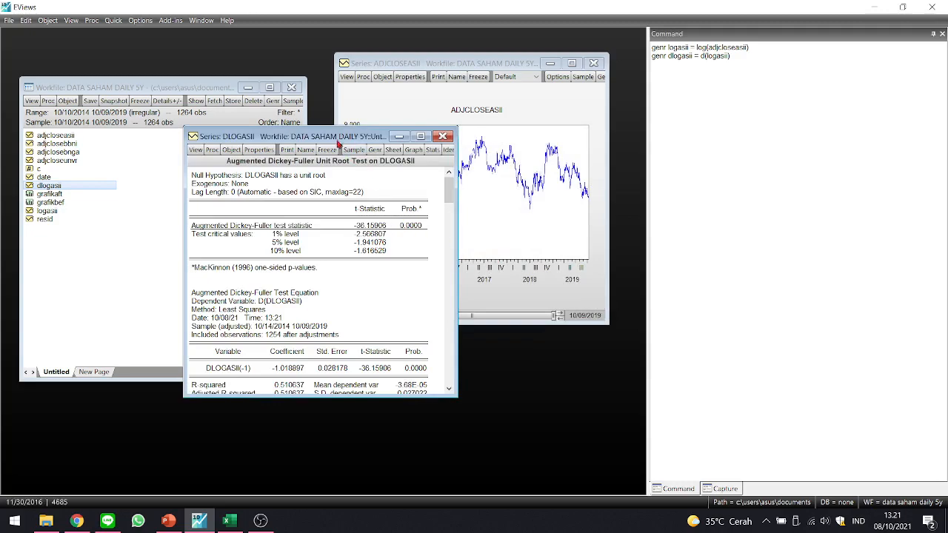
Enlarge the DLOGASII test window to fit the whole output and place it clear of the workfile's object list.
{"action": "left_click_drag", "start_coordinate": [331, 137], "coordinate": [460, 132]}
{"action": "left_click_drag", "start_coordinate": [491, 379], "coordinate": [481, 465]}
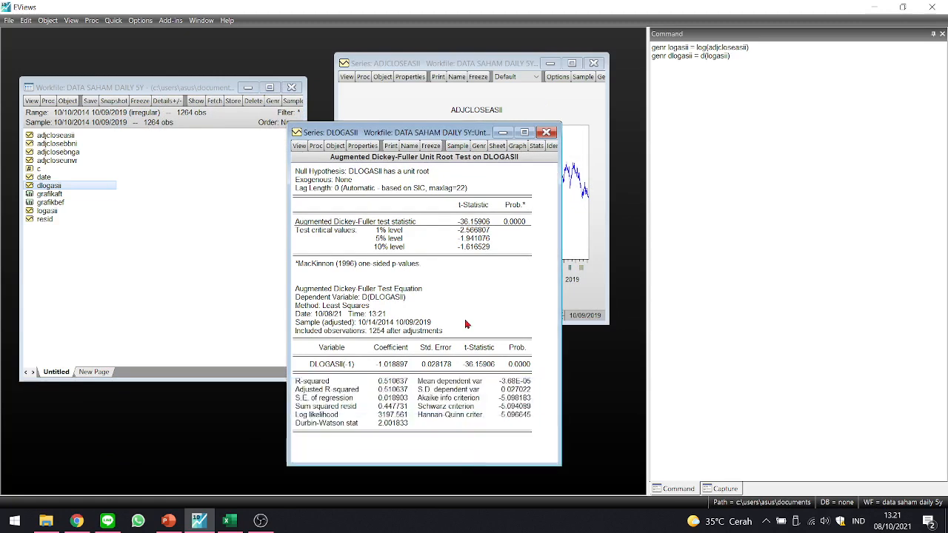
{"action": "left_click_drag", "start_coordinate": [411, 138], "coordinate": [377, 88]}
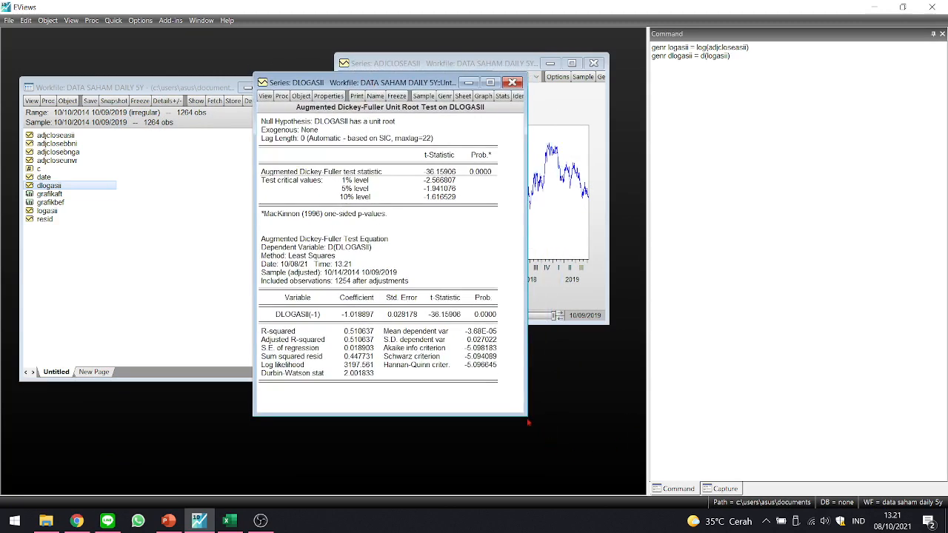
{"action": "left_click_drag", "start_coordinate": [524, 414], "coordinate": [530, 448]}
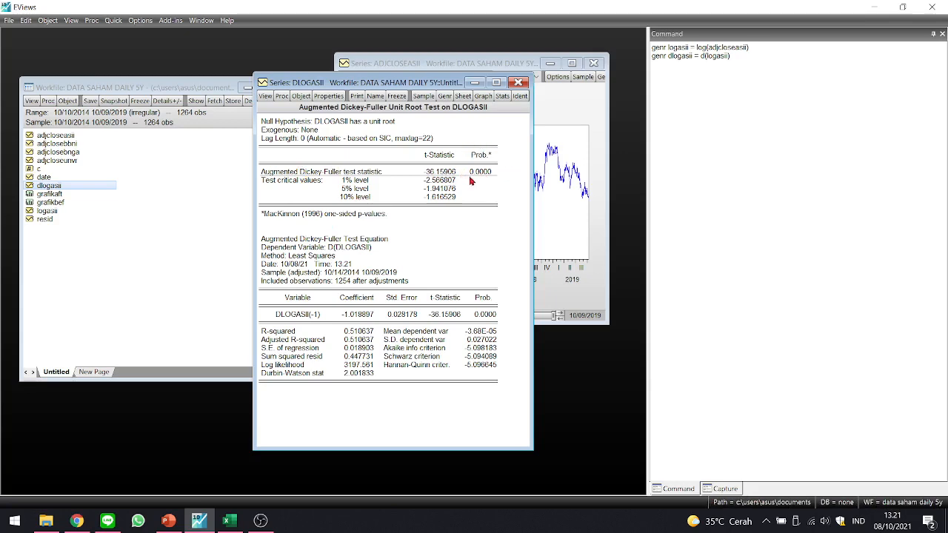
{"action": "left_click_drag", "start_coordinate": [418, 83], "coordinate": [497, 74]}
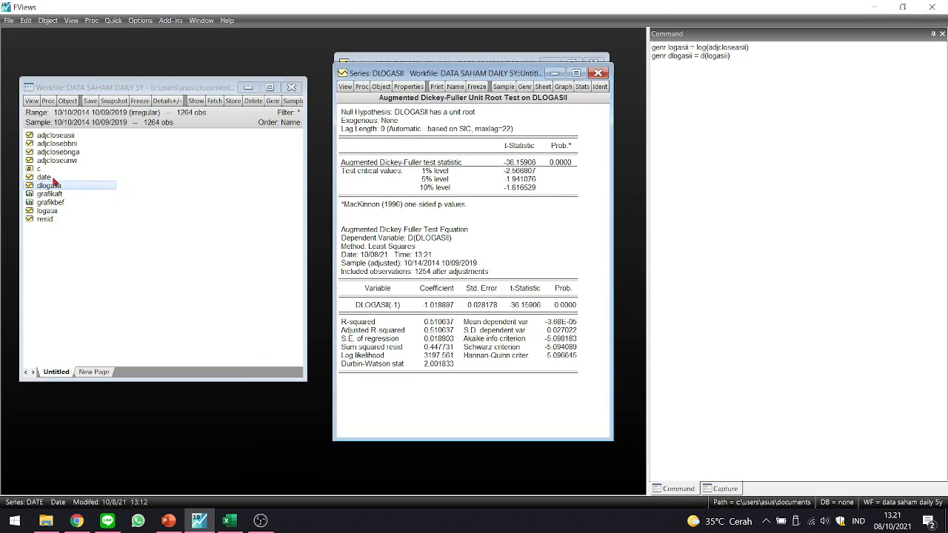
Run the Augmented Dickey-Fuller test on logasii in level with None in the test equation, review it, and close the window.
{"action": "double_click", "coordinate": [48, 211]}
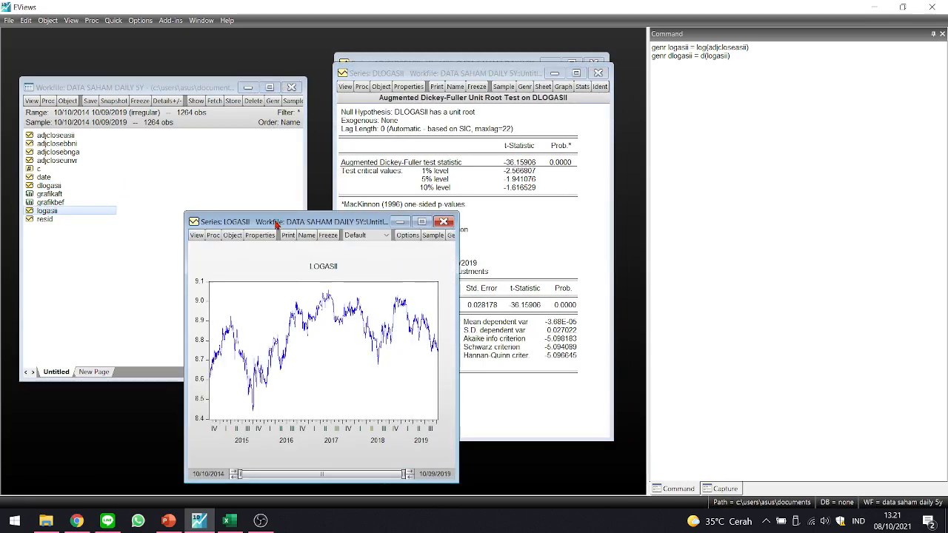
{"action": "left_click_drag", "start_coordinate": [276, 222], "coordinate": [224, 143]}
{"action": "left_click", "coordinate": [144, 156]}
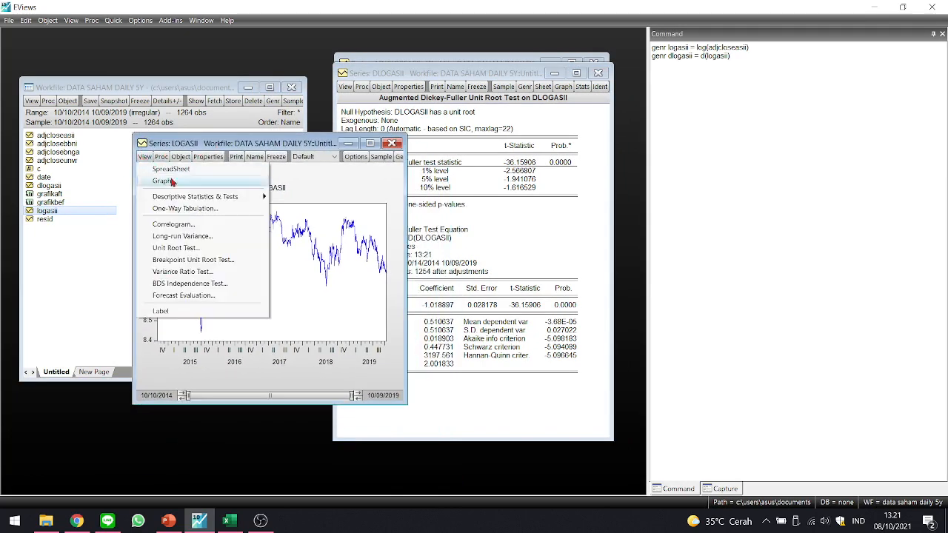
{"action": "left_click", "coordinate": [182, 247]}
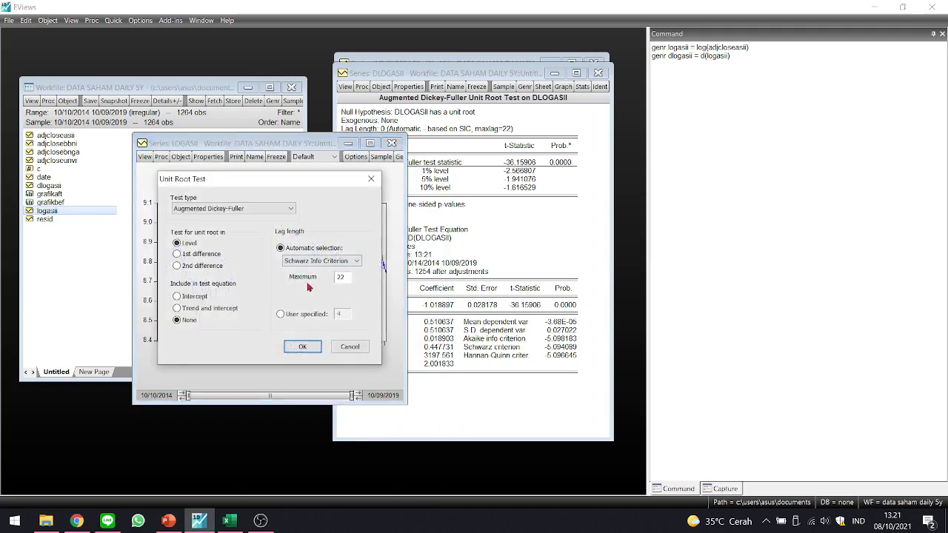
{"action": "left_click", "coordinate": [302, 346]}
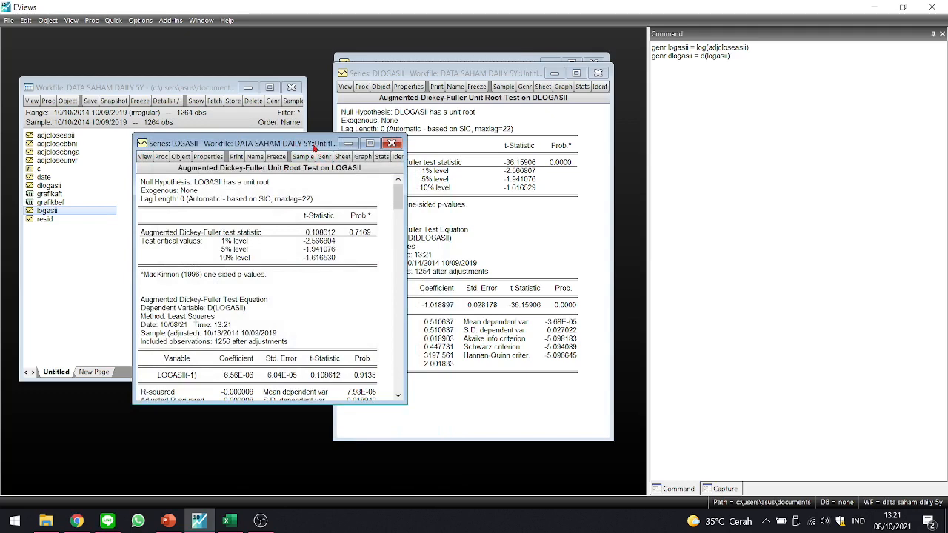
{"action": "left_click_drag", "start_coordinate": [314, 148], "coordinate": [295, 136]}
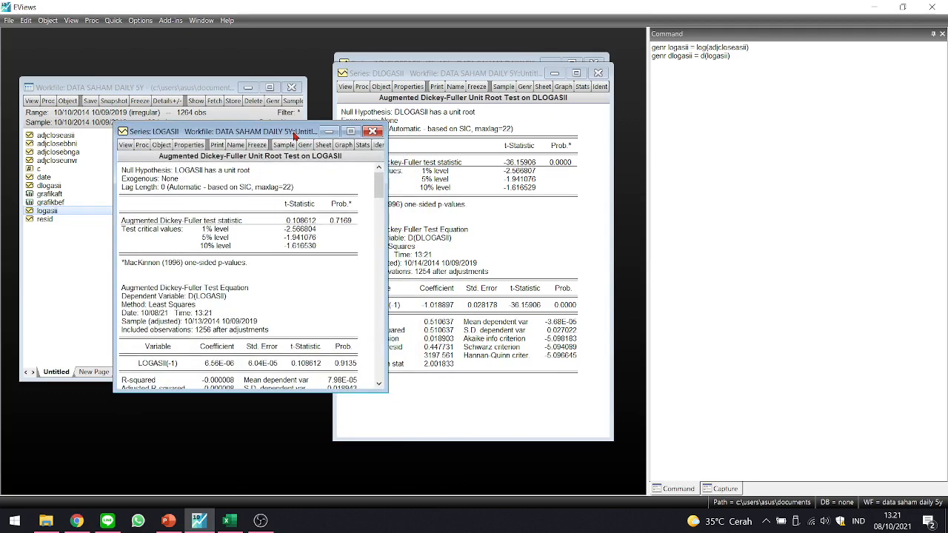
{"action": "left_click", "coordinate": [365, 134]}
Run the Augmented Dickey-Fuller test on adjcloseasii in level with None in the test equation, and move its window off the DLOGASII output.
{"action": "double_click", "coordinate": [52, 135]}
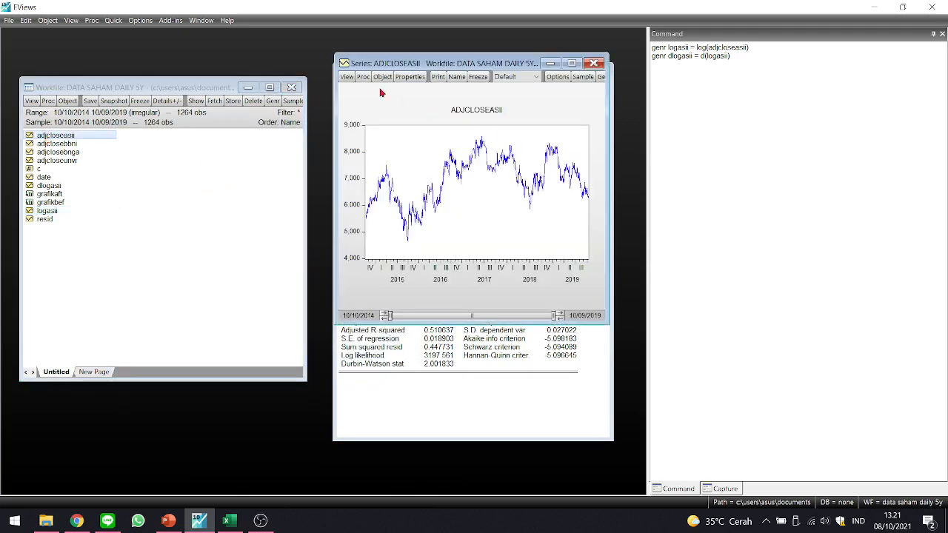
{"action": "left_click", "coordinate": [346, 76]}
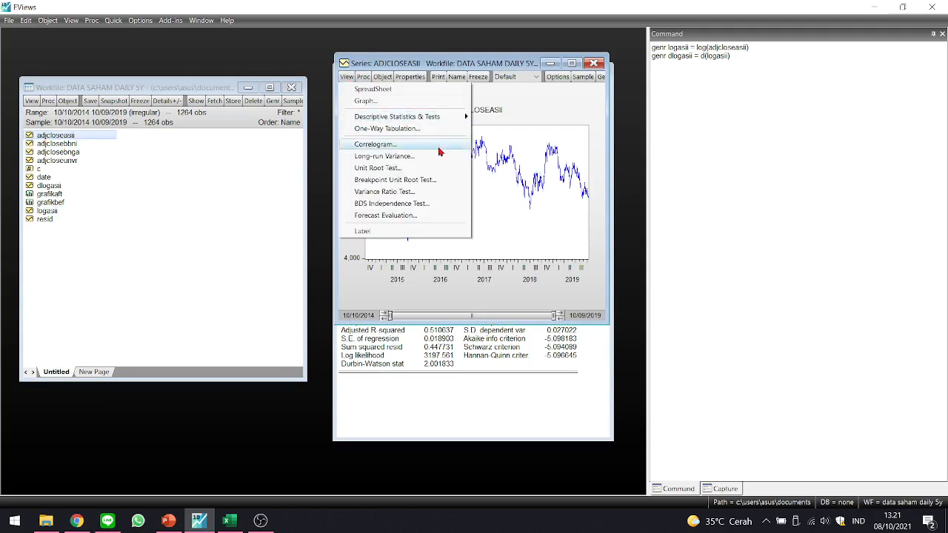
{"action": "left_click", "coordinate": [389, 168]}
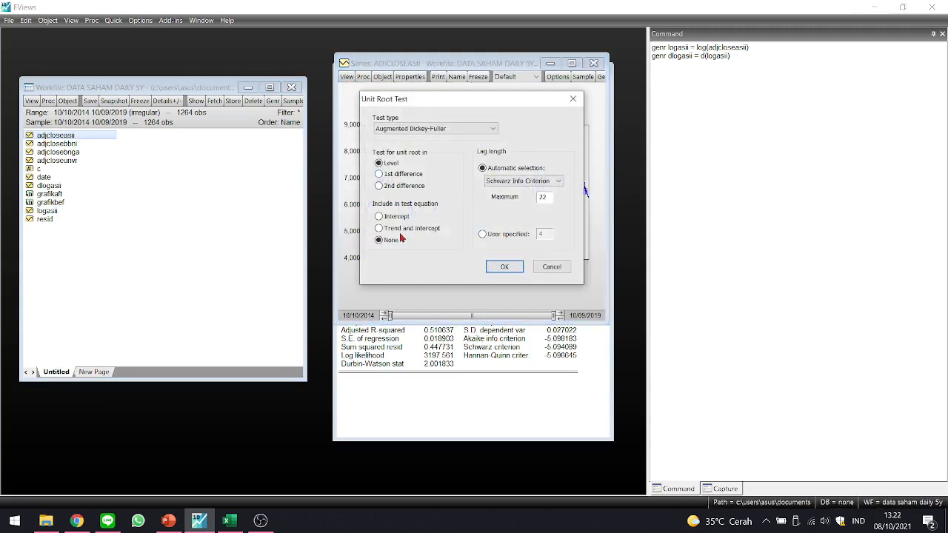
{"action": "left_click", "coordinate": [504, 267]}
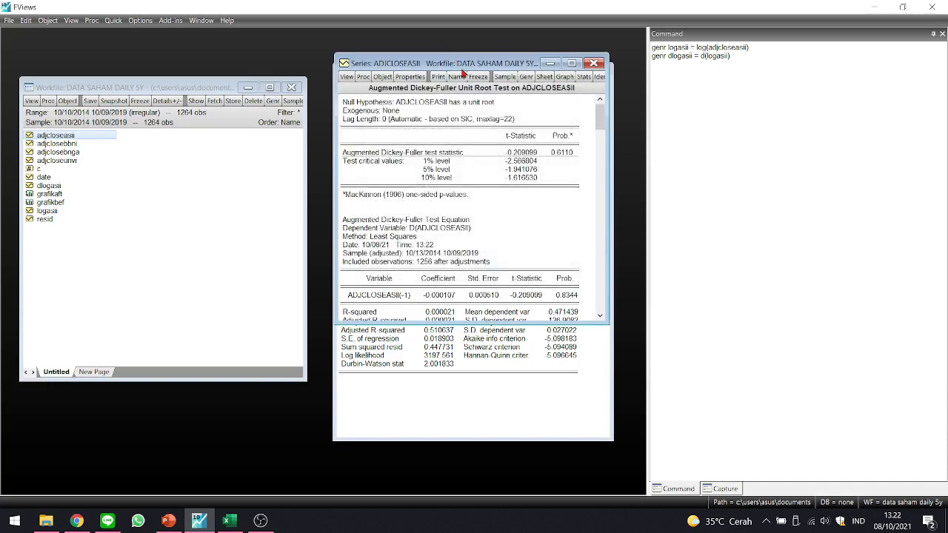
{"action": "left_click_drag", "start_coordinate": [466, 63], "coordinate": [320, 106]}
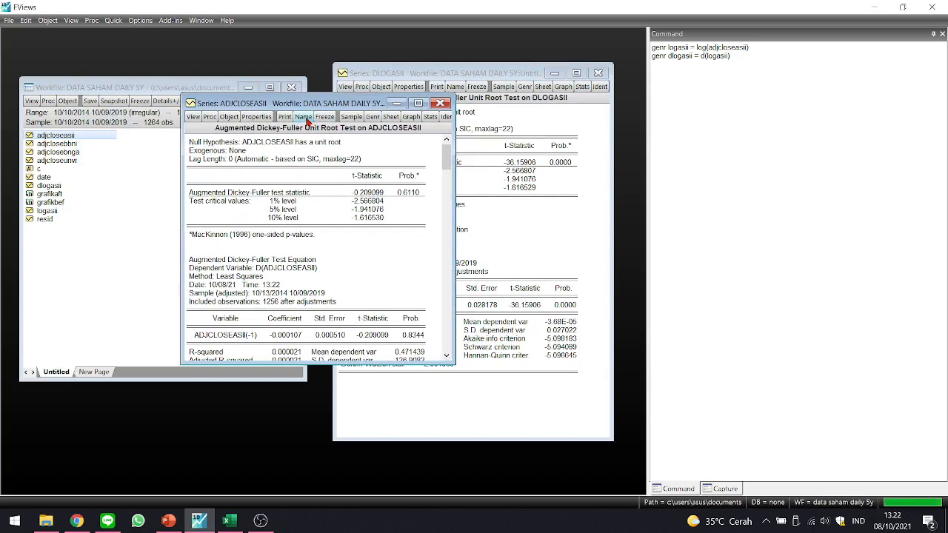
Freeze the ADJCLOSEASII unit root test output into an unnamed table and close the original series window.
{"action": "left_click", "coordinate": [305, 117]}
{"action": "key", "text": "Escape"}
{"action": "left_click", "coordinate": [326, 116]}
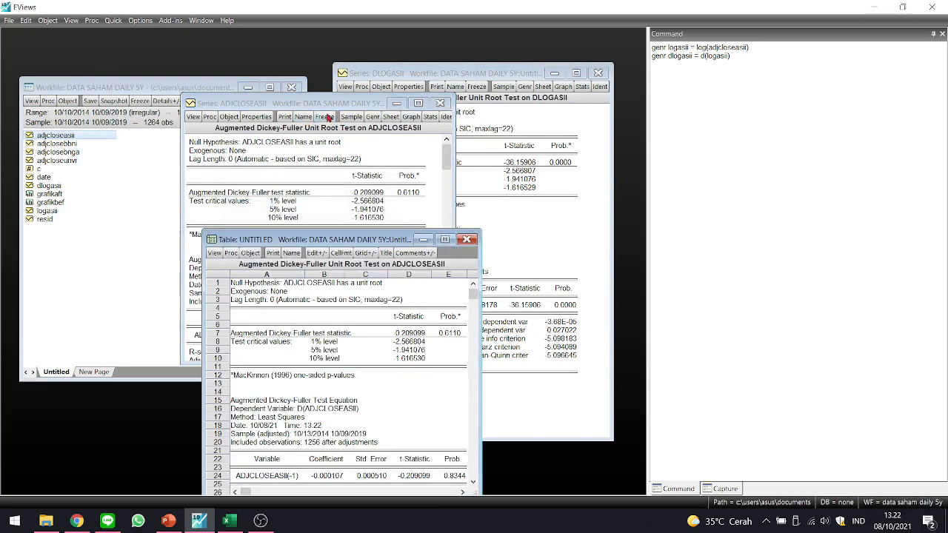
{"action": "left_click_drag", "start_coordinate": [337, 239], "coordinate": [283, 116]}
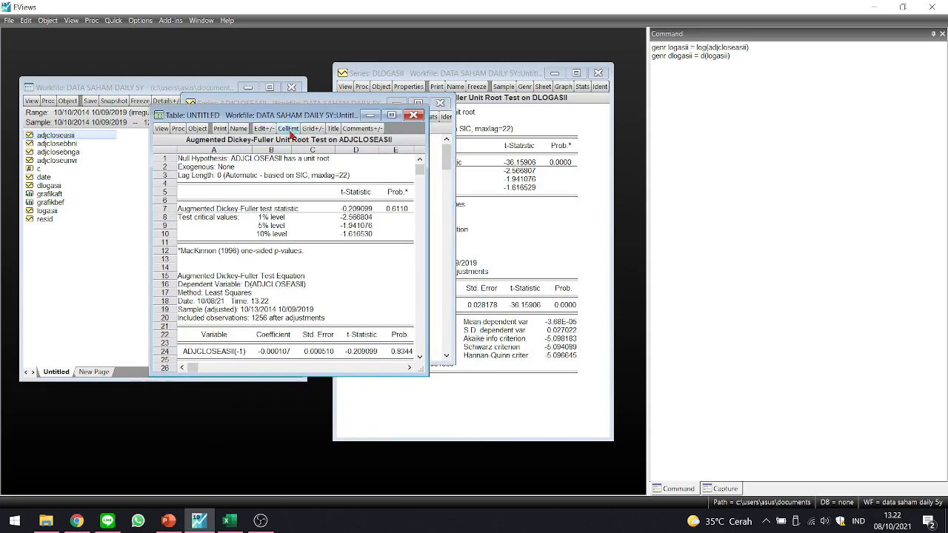
{"action": "left_click", "coordinate": [234, 129]}
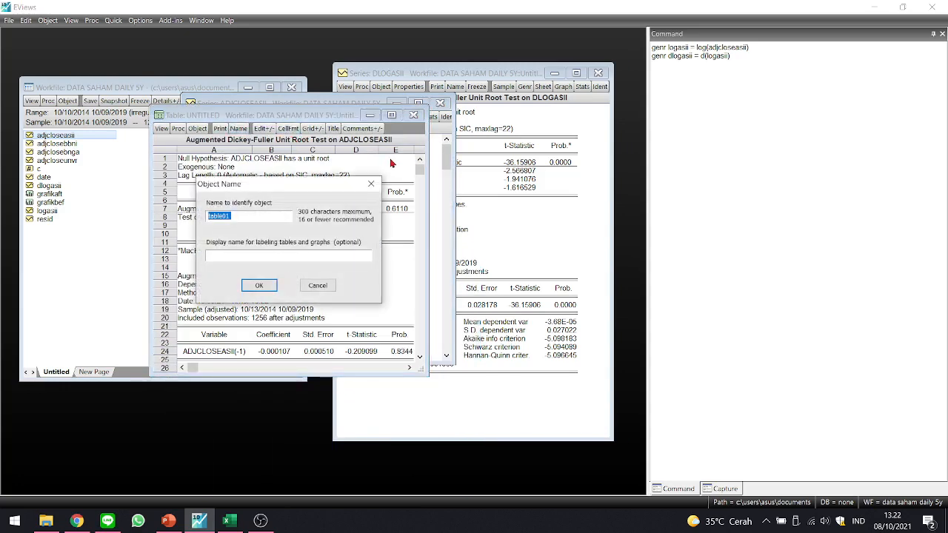
{"action": "key", "text": "Escape"}
{"action": "left_click", "coordinate": [446, 106]}
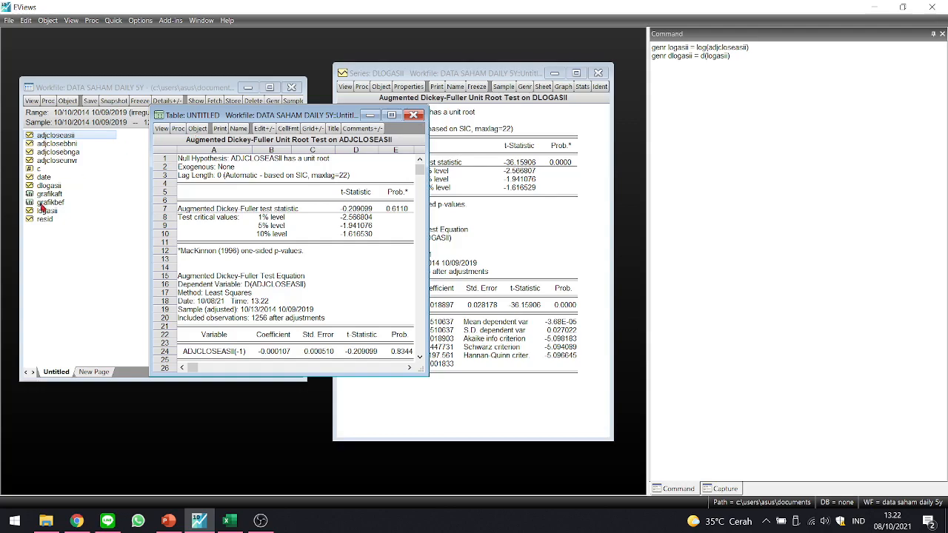
Arrange the enlarged ADJCLOSEASII test table side by side with the DLOGASII test window for comparison.
{"action": "left_click_drag", "start_coordinate": [294, 117], "coordinate": [197, 75]}
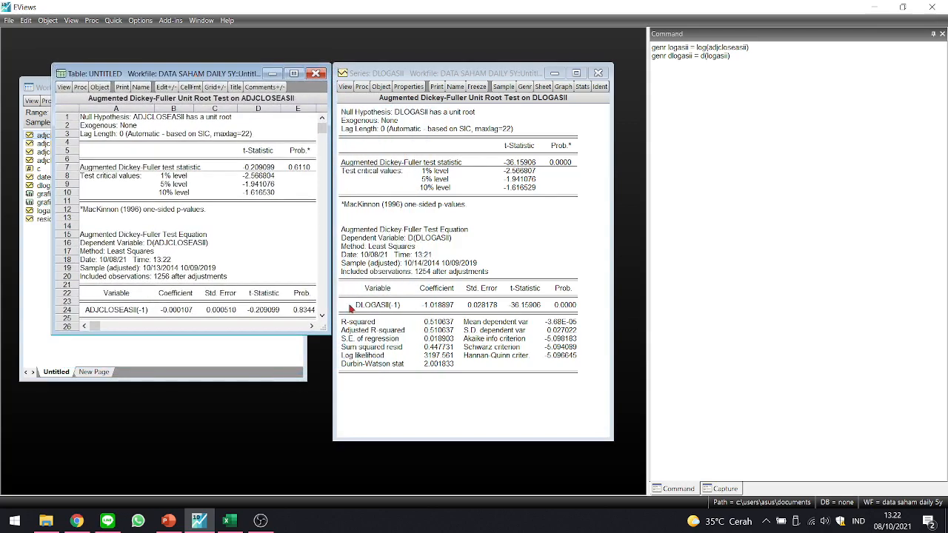
{"action": "left_click_drag", "start_coordinate": [267, 334], "coordinate": [267, 399]}
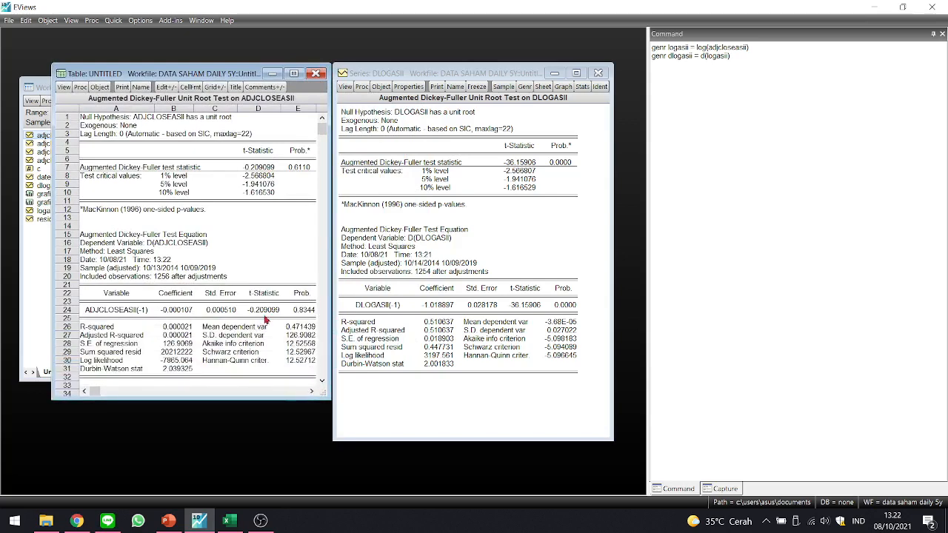
{"action": "left_click_drag", "start_coordinate": [330, 400], "coordinate": [343, 418]}
{"action": "mouse_move", "coordinate": [462, 73]}
{"action": "left_mouse_down"}
{"action": "mouse_move", "coordinate": [491, 79]}
{"action": "mouse_move", "coordinate": [475, 77]}
{"action": "left_mouse_up"}
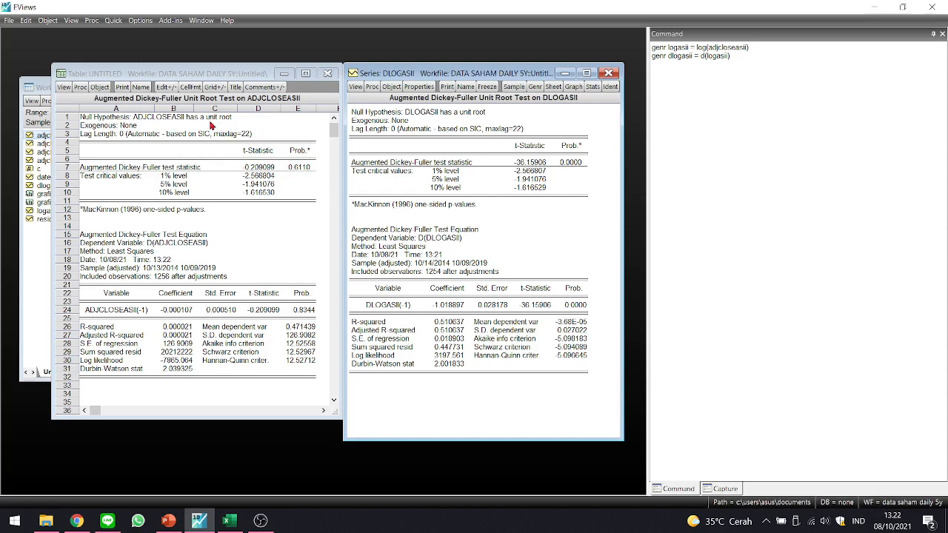
Switch to the PowerPoint presentation and show slide 12, Stationary Test (Dickey Fuller), to review the unit root hypotheses.
{"action": "left_click", "coordinate": [170, 520]}
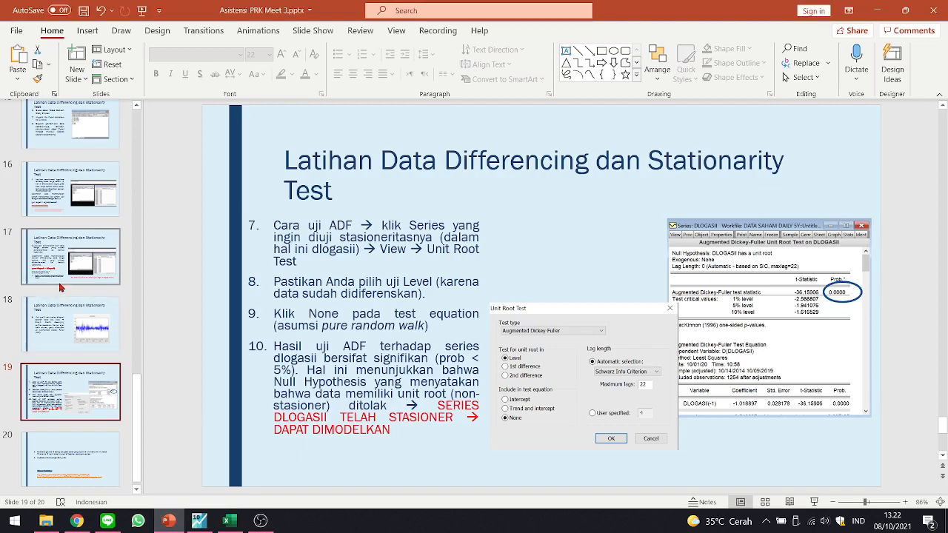
{"action": "scroll", "coordinate": [74, 246], "scroll_direction": "up", "scroll_amount": 3}
{"action": "scroll", "coordinate": [85, 172], "scroll_direction": "up", "scroll_amount": 2}
{"action": "left_click", "coordinate": [78, 159]}
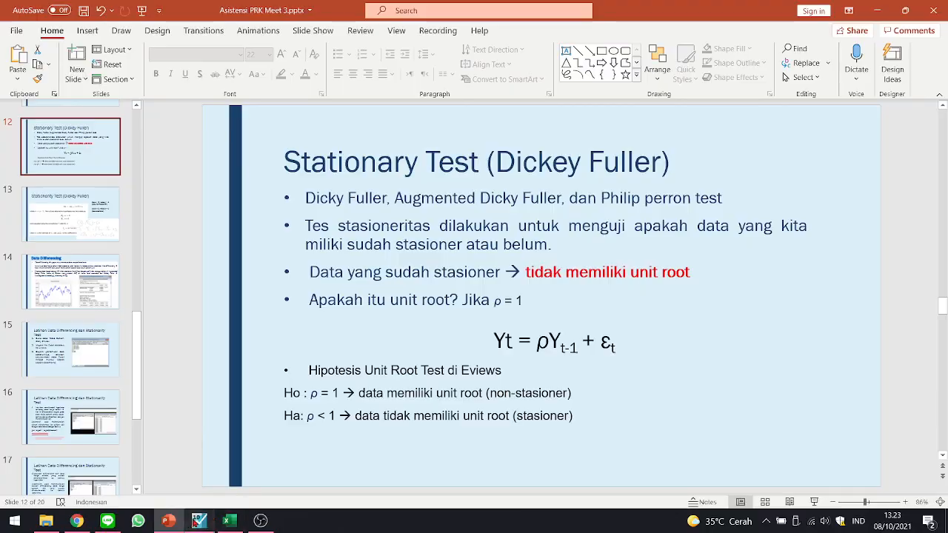
Return to EViews and compare the ADJCLOSEASII and DLOGASII test results, nudging their windows slightly apart.
{"action": "left_click", "coordinate": [198, 521]}
{"action": "mouse_move", "coordinate": [438, 73]}
{"action": "left_mouse_down"}
{"action": "mouse_move", "coordinate": [462, 73]}
{"action": "mouse_move", "coordinate": [445, 74]}
{"action": "left_mouse_up"}
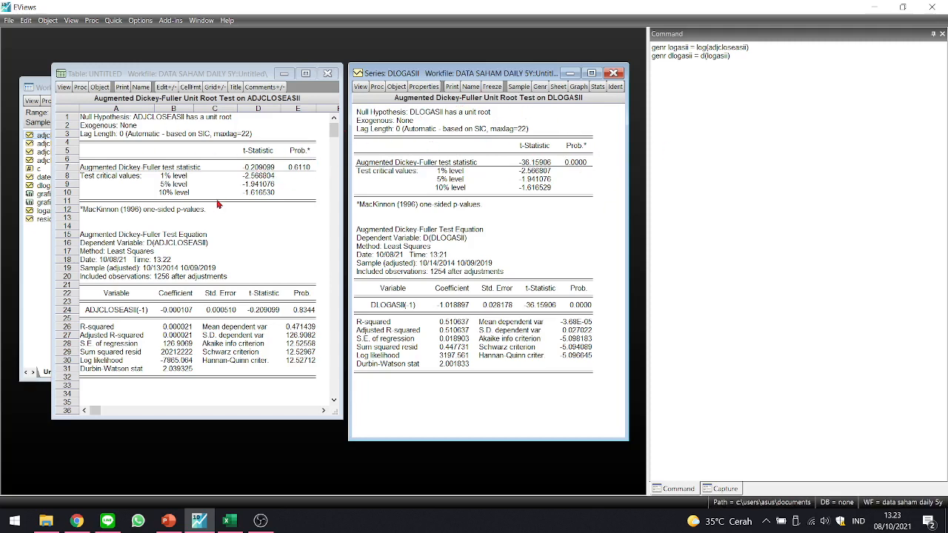
{"action": "mouse_move", "coordinate": [208, 74]}
{"action": "left_mouse_down"}
{"action": "mouse_move", "coordinate": [226, 73]}
{"action": "mouse_move", "coordinate": [209, 70]}
{"action": "left_mouse_up"}
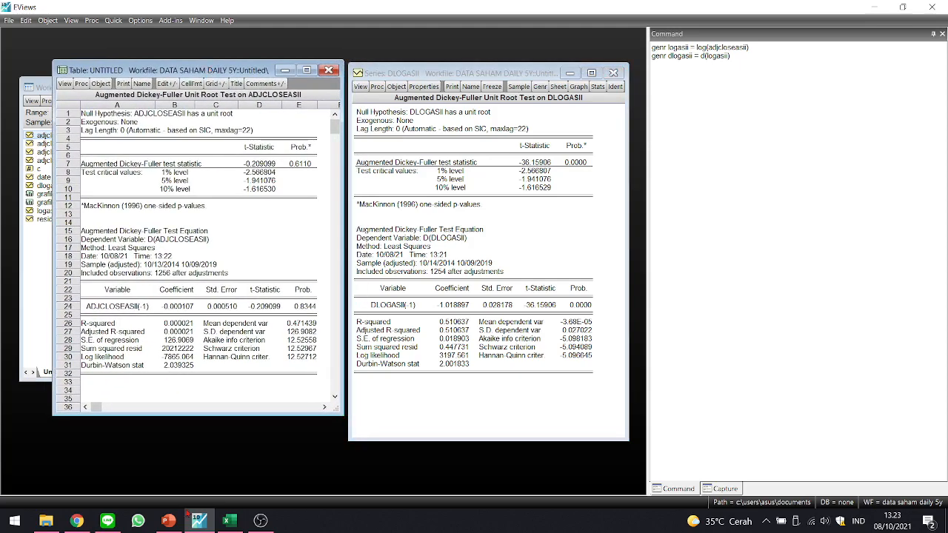
Switch to the PowerPoint presentation and show slide 19 with the ADF test steps and the conclusion for dlogasii.
{"action": "left_click", "coordinate": [168, 520]}
{"action": "scroll", "coordinate": [106, 357], "scroll_direction": "down", "scroll_amount": 5}
{"action": "left_click", "coordinate": [106, 367]}
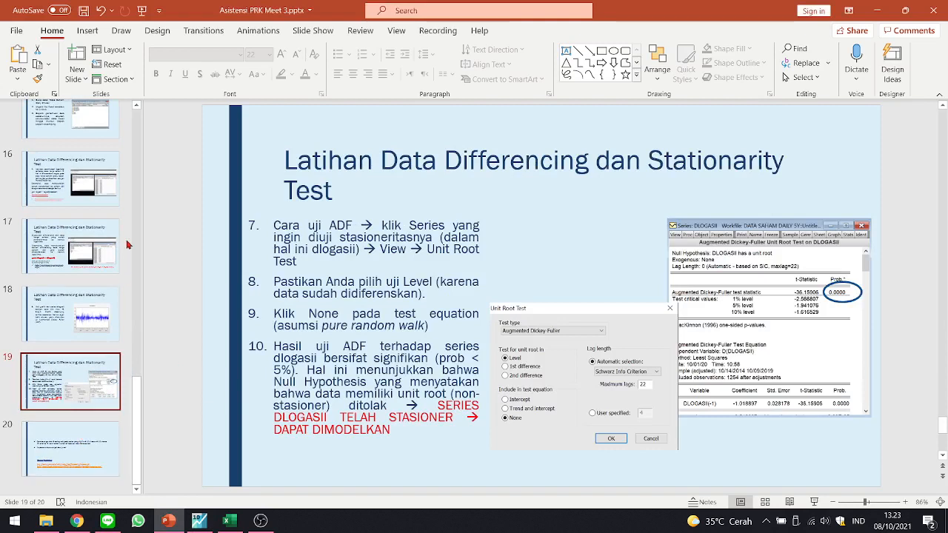
{"action": "mouse_move", "coordinate": [248, 515]}
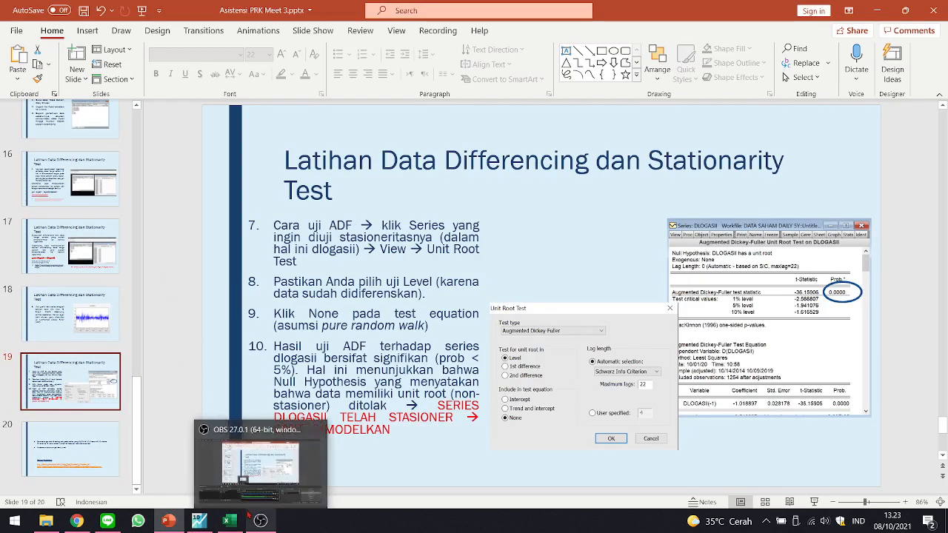